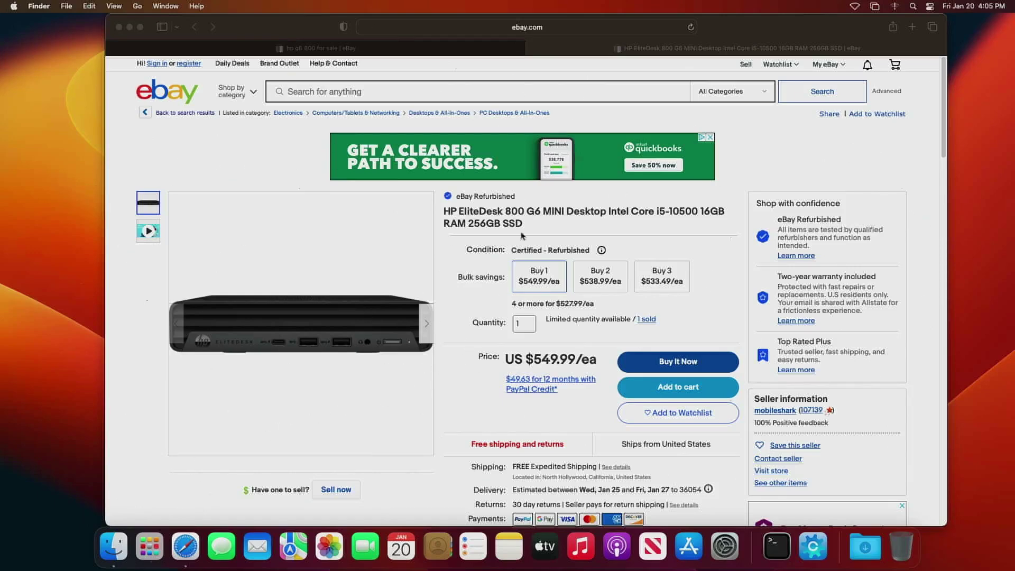
- Scroll through the eBay page, then close the Safari window
scroll(502, 264, "down", 5)
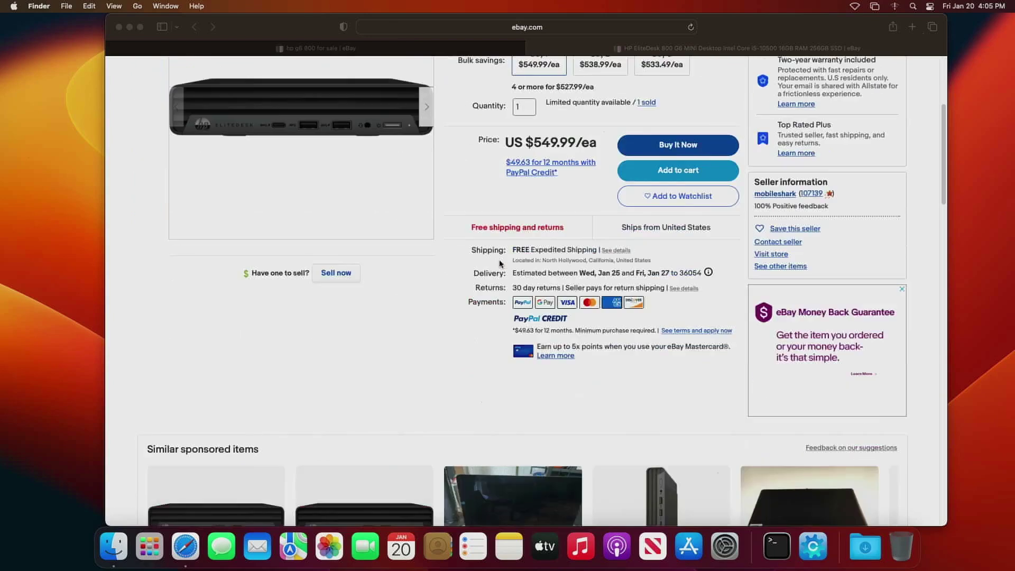
scroll(497, 266, "up", 3)
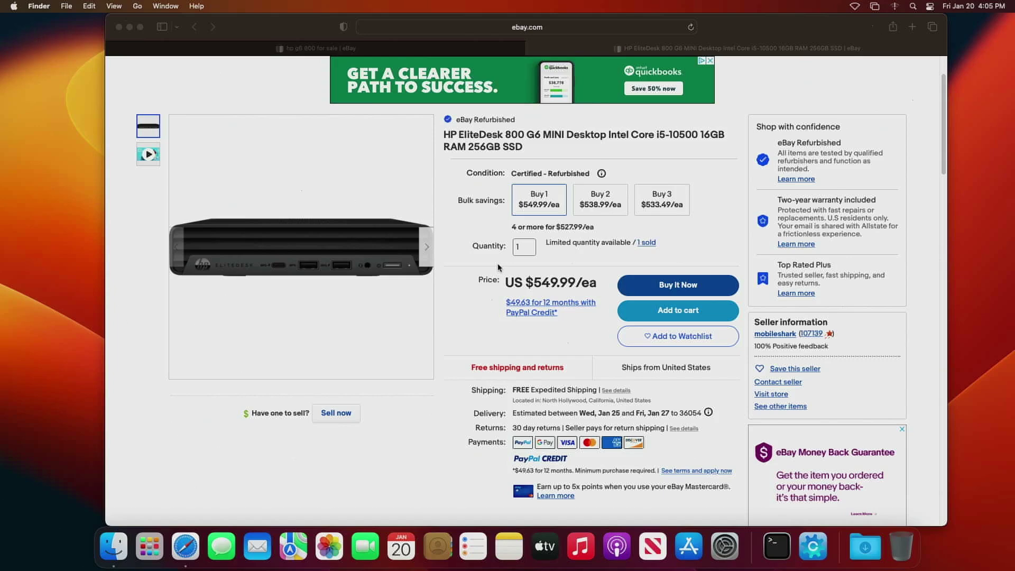
scroll(499, 267, "up", 1)
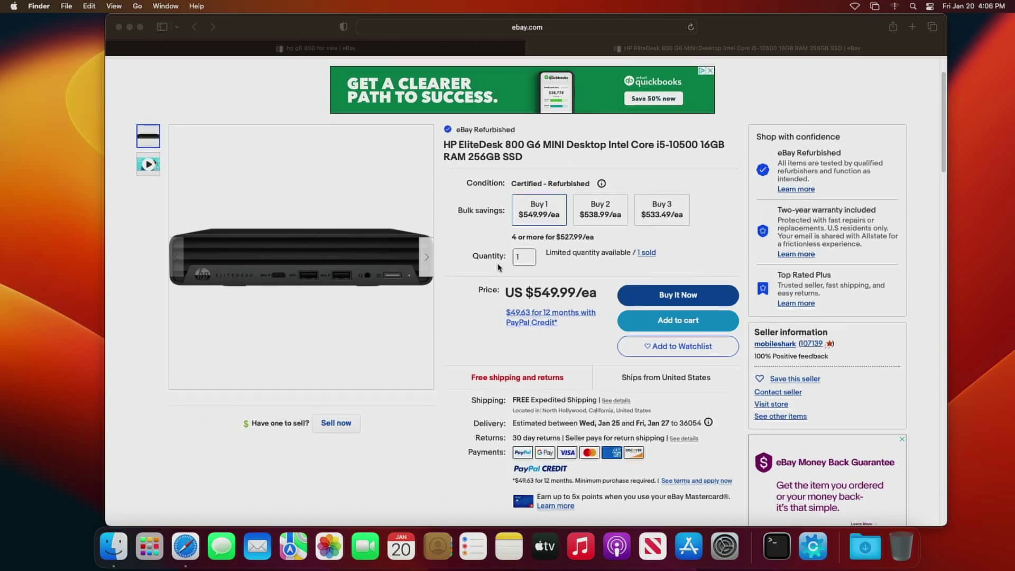
scroll(498, 267, "up", 2)
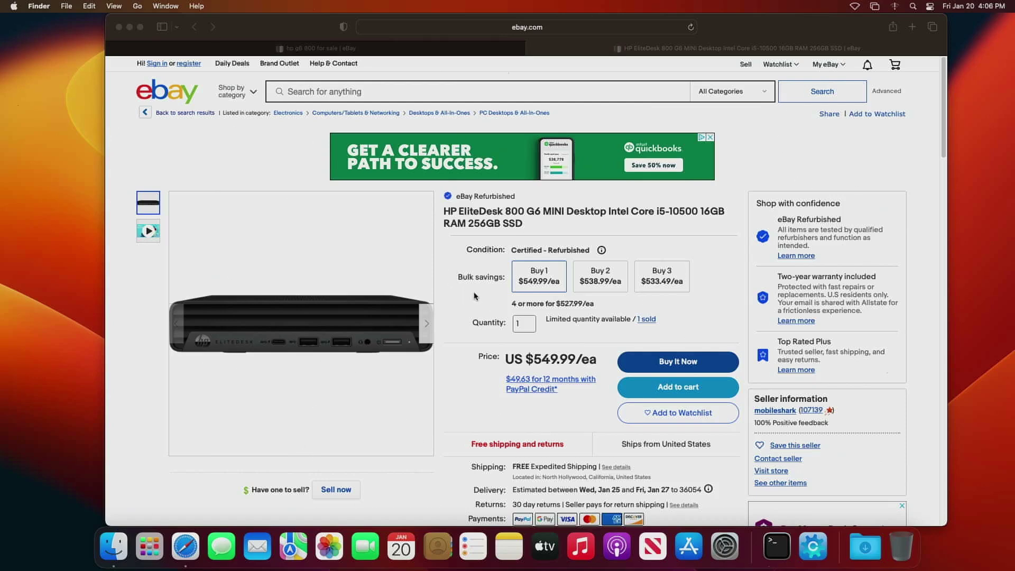
scroll(475, 296, "down", 2)
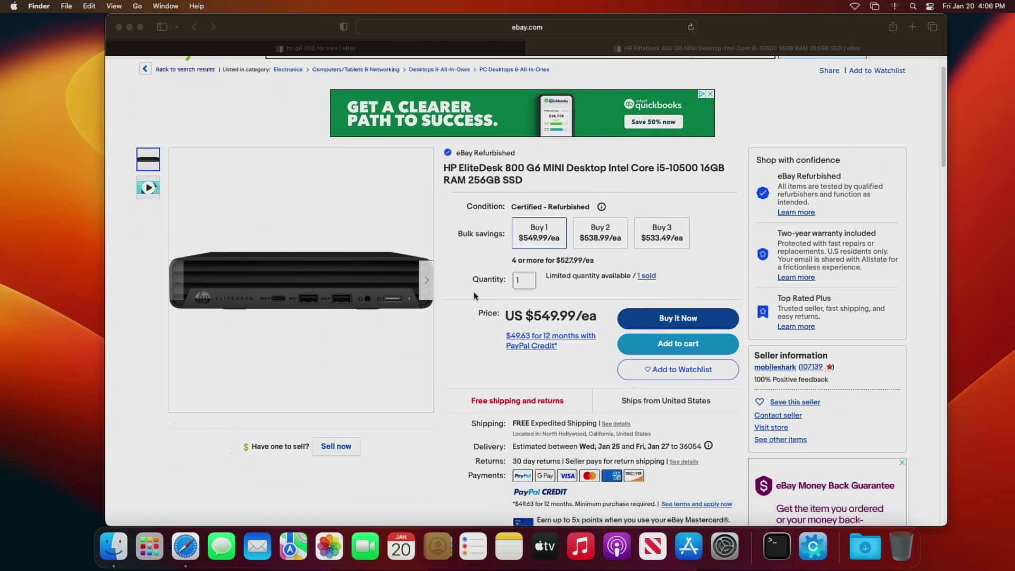
scroll(474, 296, "up", 2)
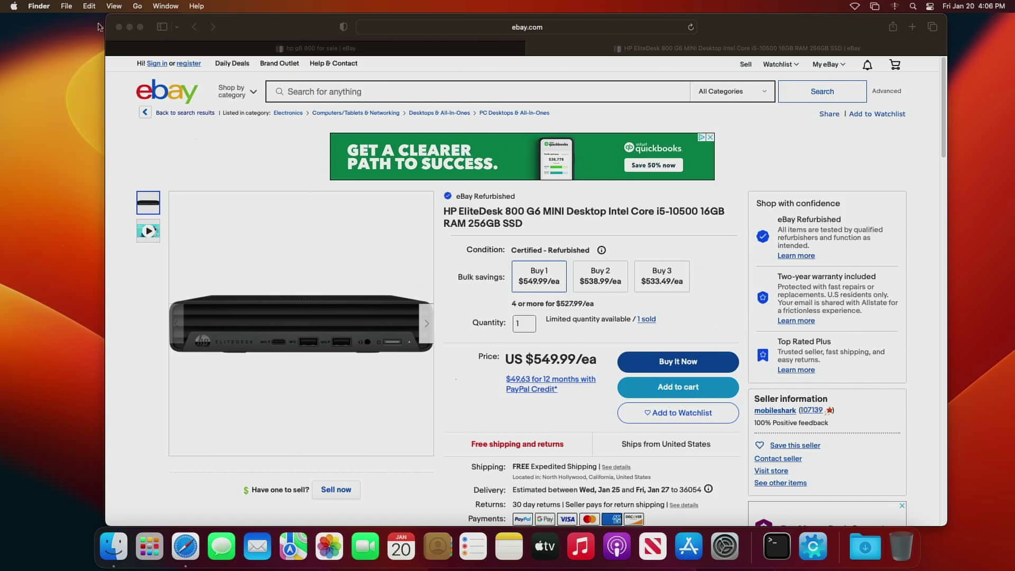
left_click(119, 27)
- Restart the Mac from the Apple menu and confirm the restart
left_click(14, 6)
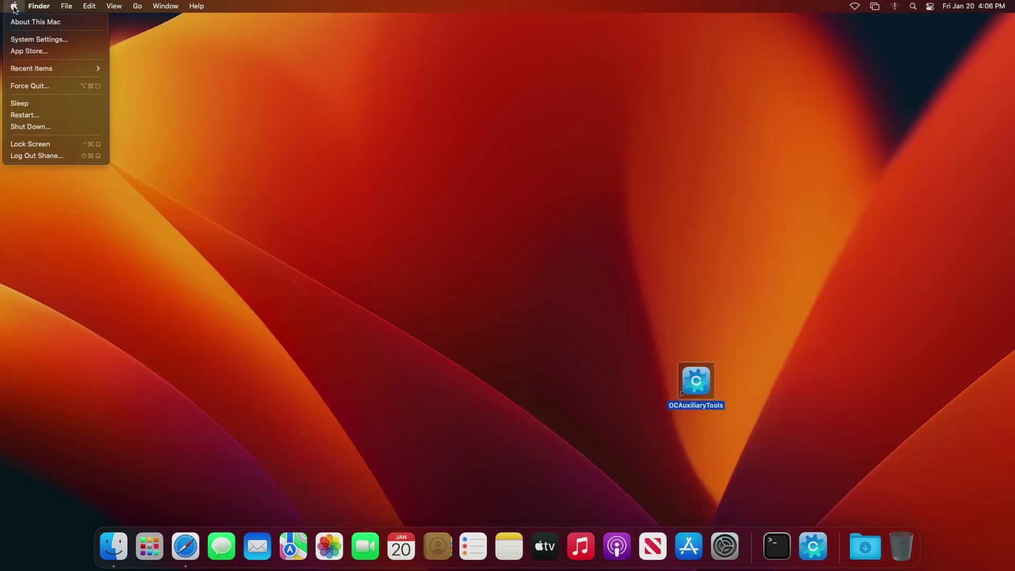
left_click(62, 113)
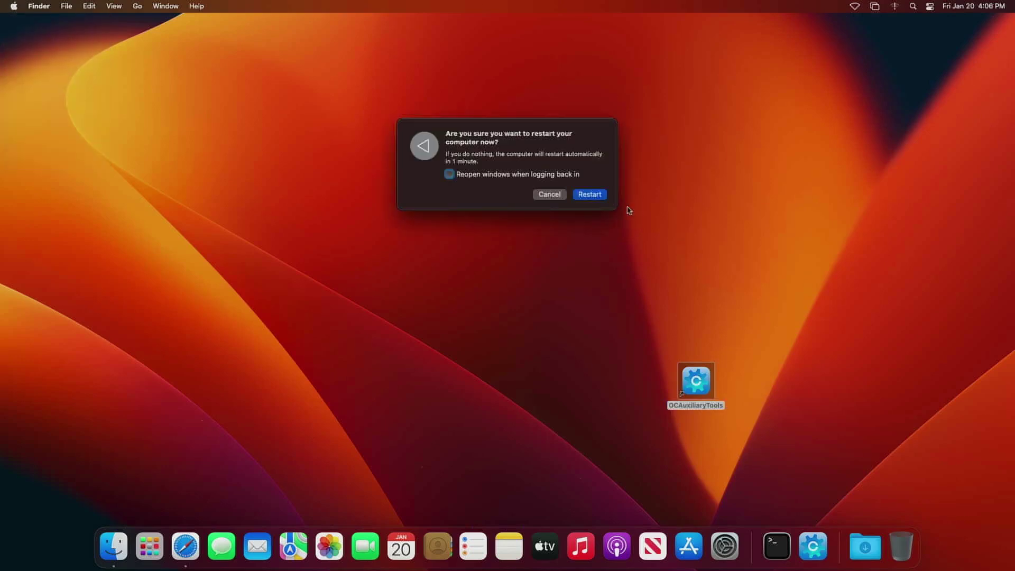
left_click(589, 195)
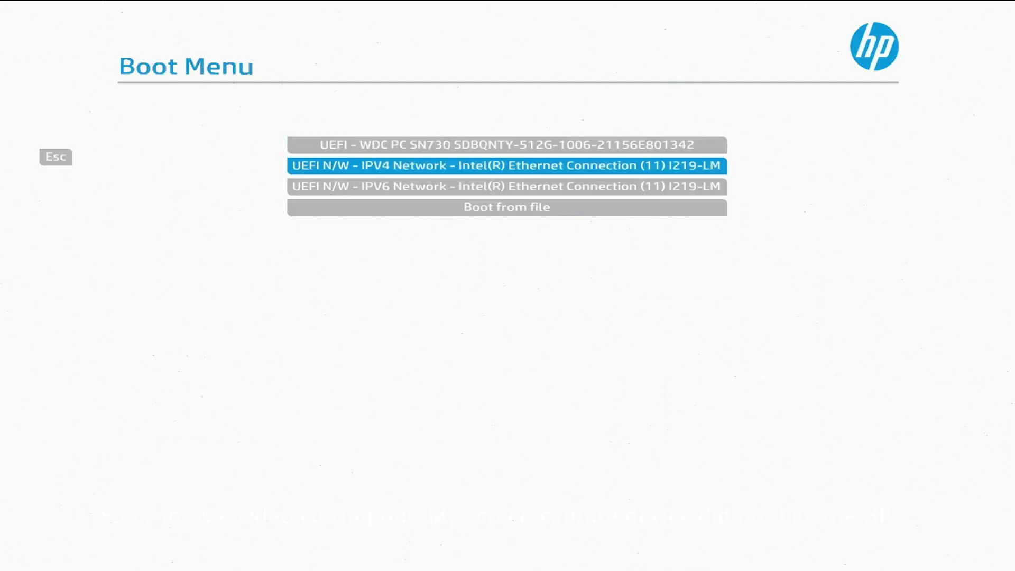
- Leave the Boot Menu, enter BIOS Setup from the Startup Menu, and step down the Main page items
key("Escape")
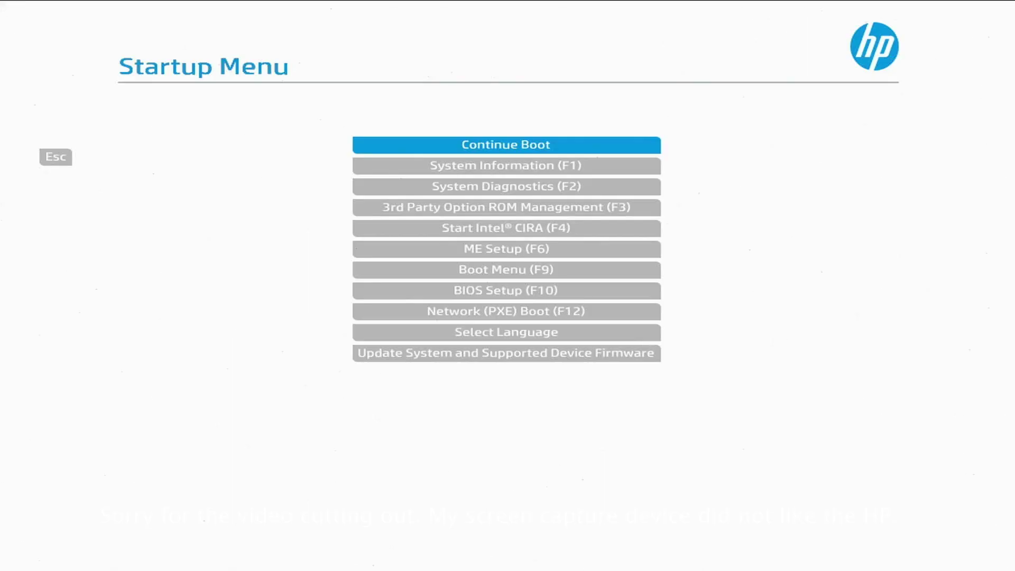
key("Down")
key("Down")
key("Down")
key("Down")
key("Down")
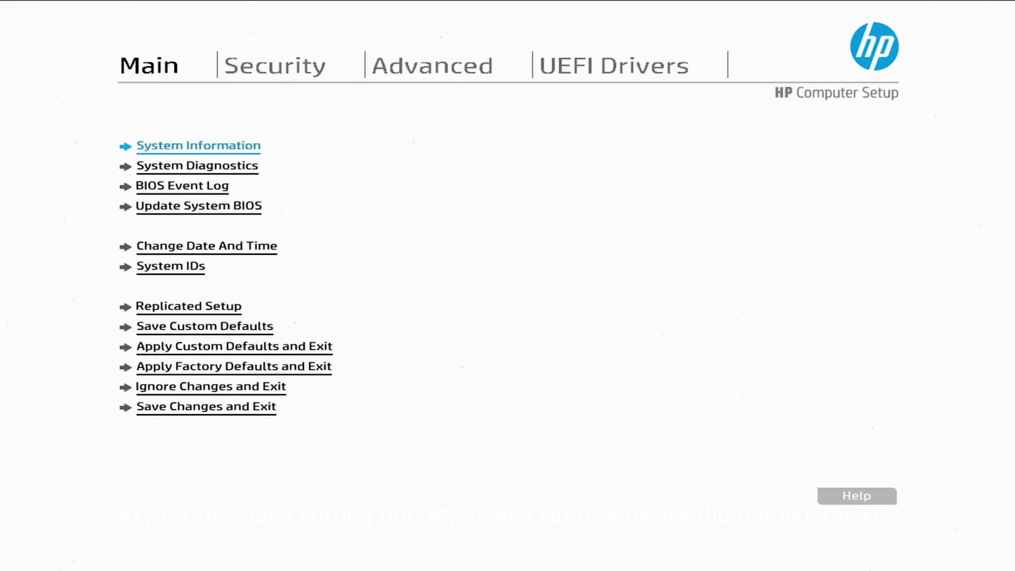
key("Down")
key("Down")
key("Down")
key("Down")
key("Down")
key("Down")
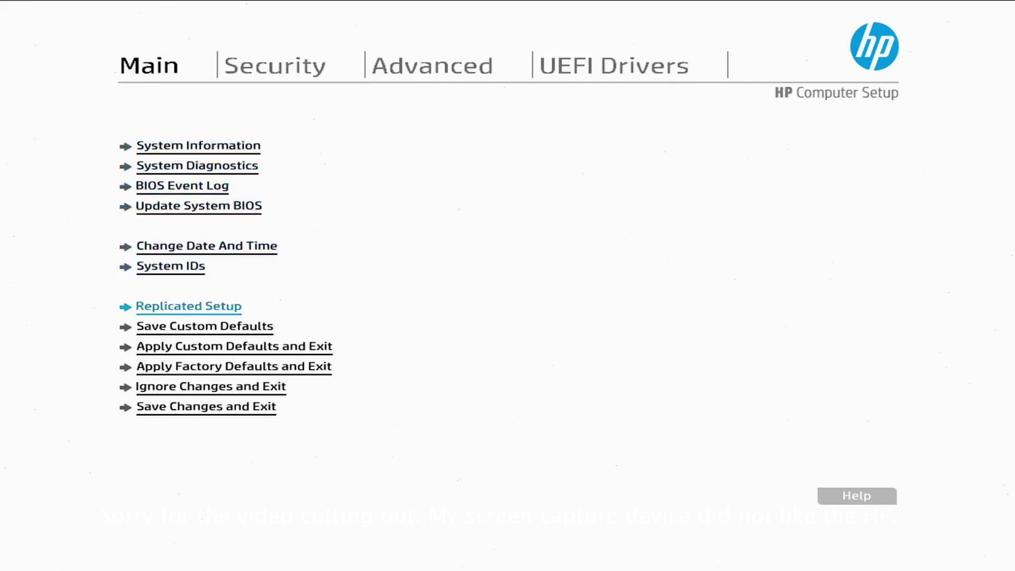
key("Down")
key("Down")
key("Down")
key("Down")
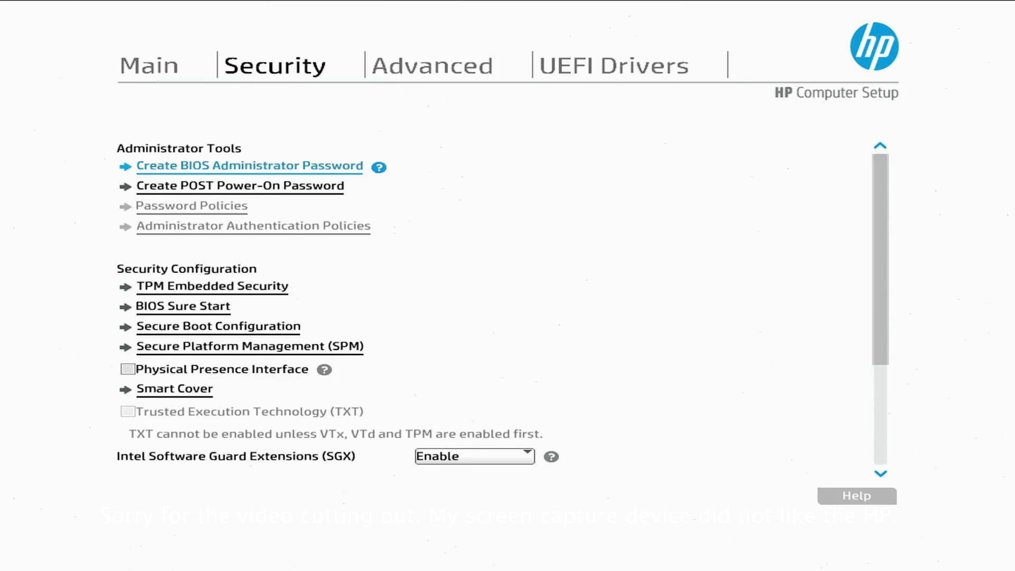
key("Down")
key("Down")
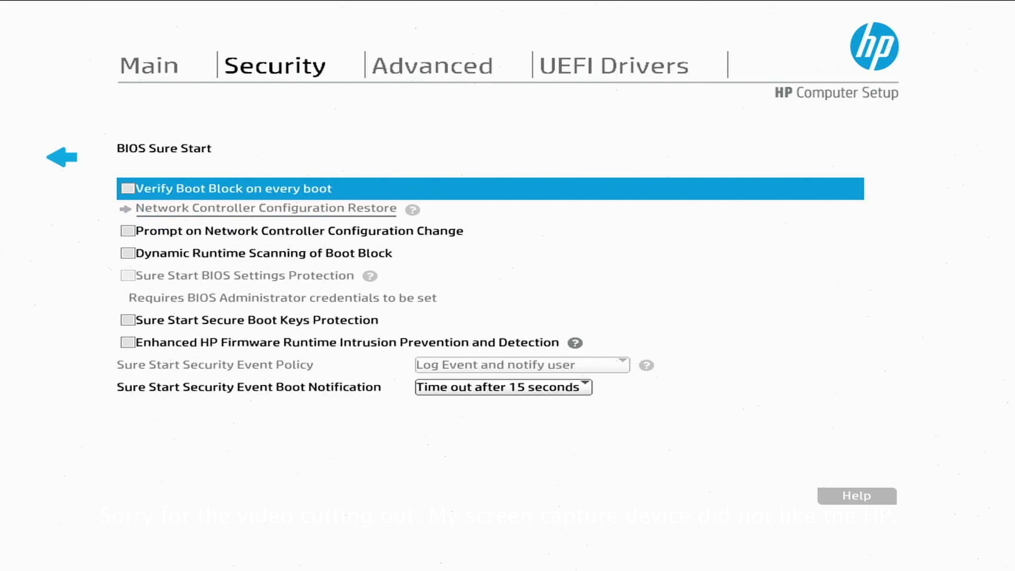
left_click(68, 159)
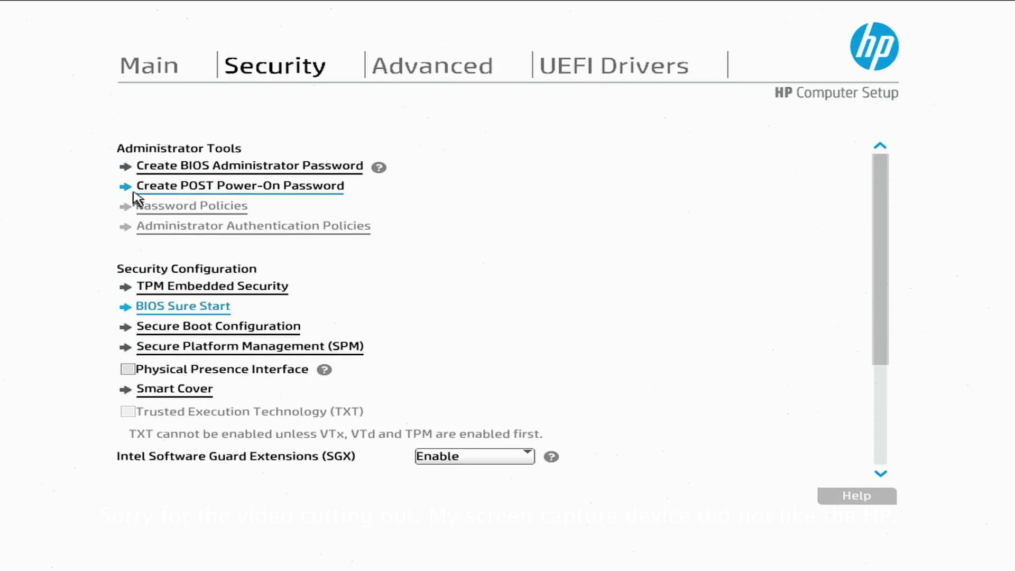
left_click(265, 327)
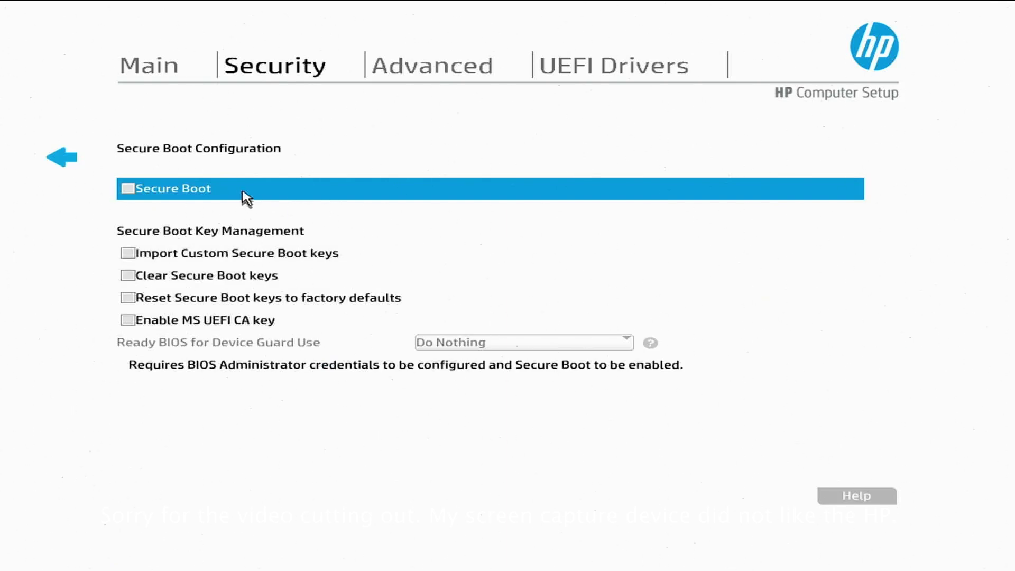
left_click(51, 162)
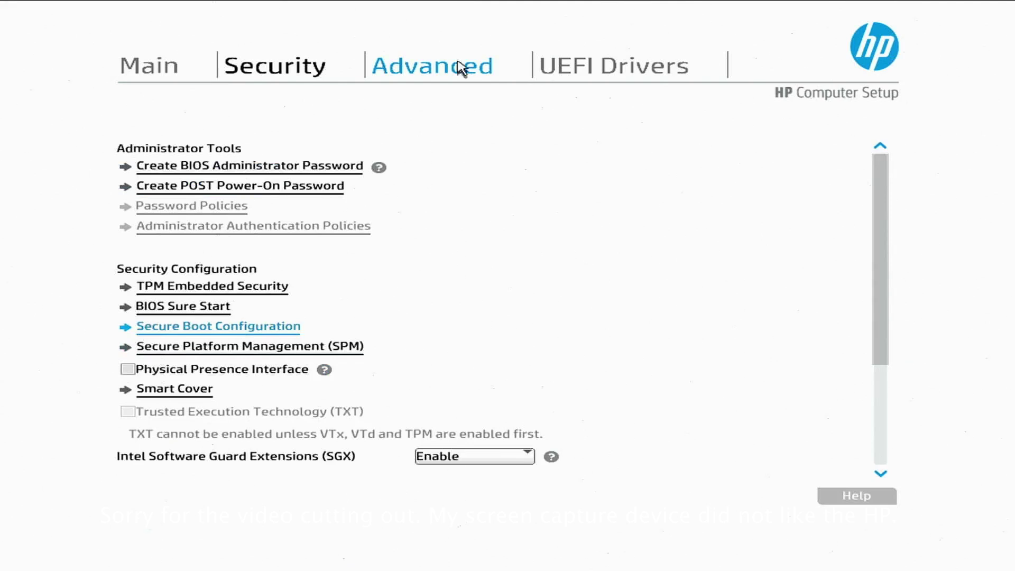
- Review Advanced > Boot Options, then return to the Advanced settings list
left_click(426, 74)
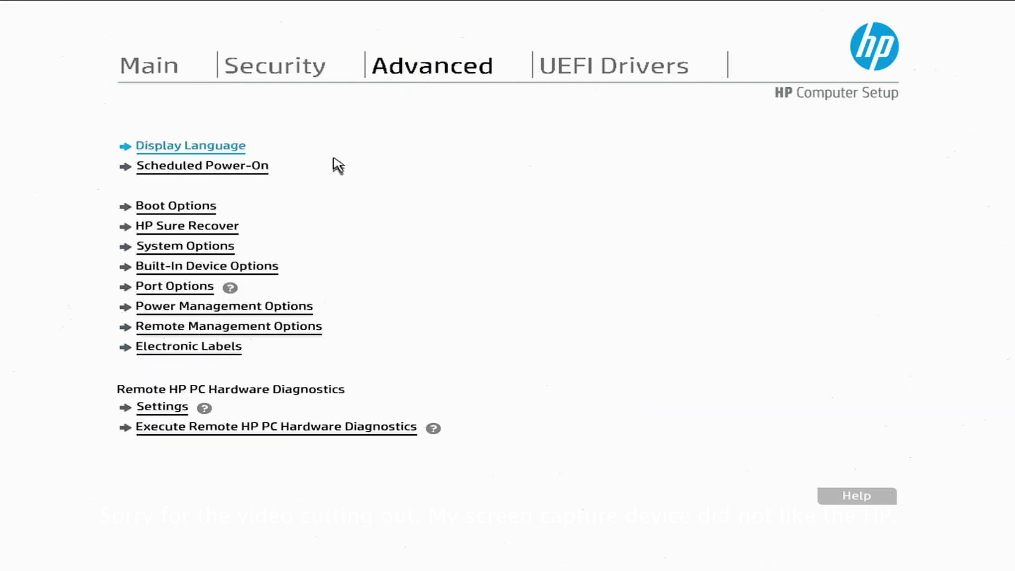
left_click(173, 208)
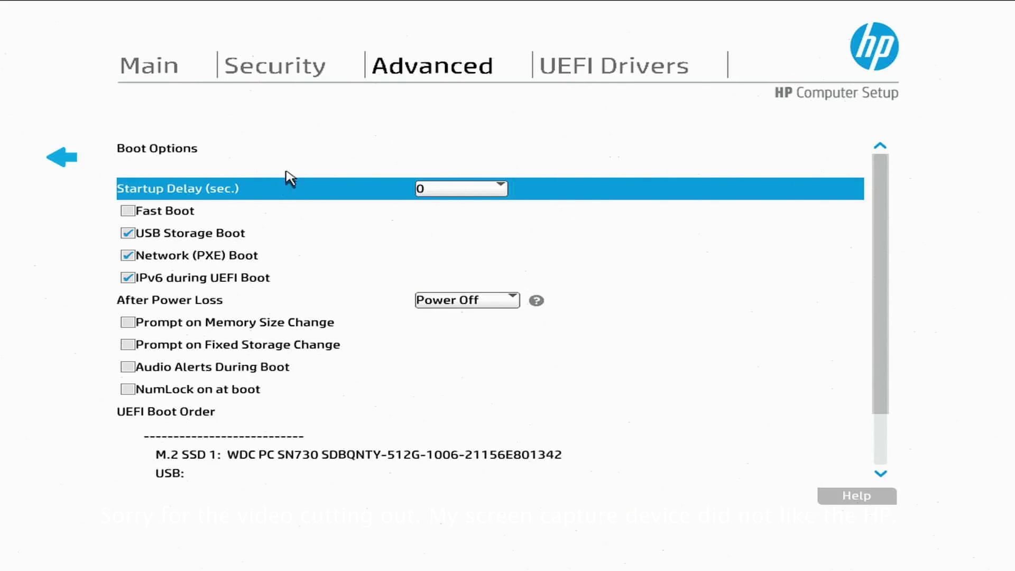
left_click(64, 156)
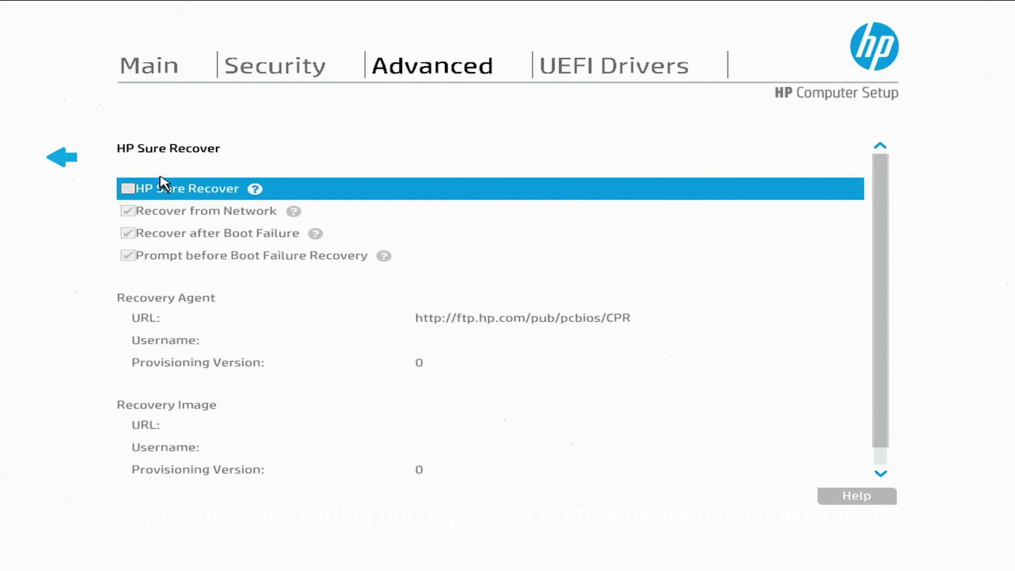
- Enable HP Sure Recover with Recover from Network and Recover after Boot Failure both disabled
left_click(162, 192)
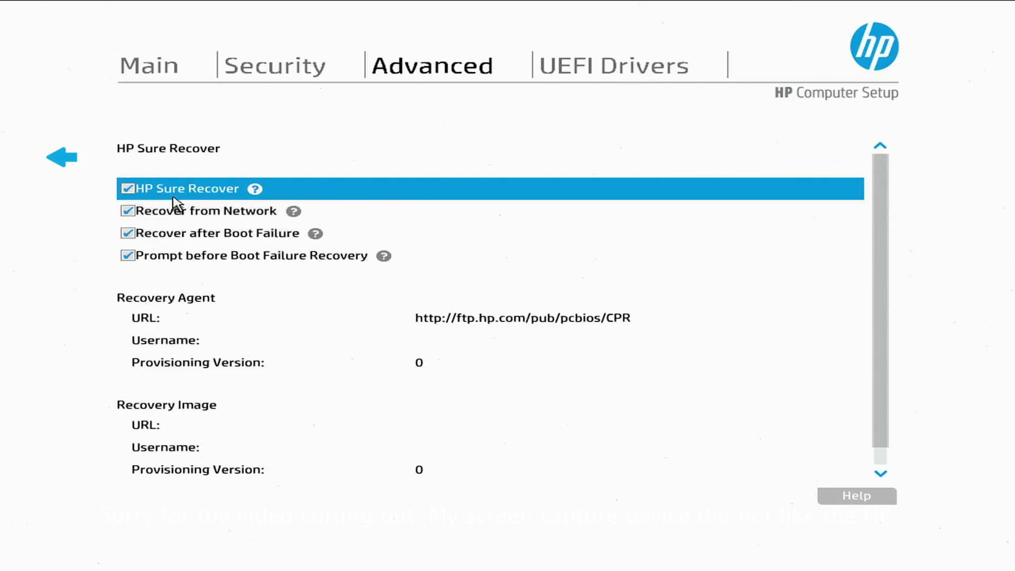
left_click(173, 219)
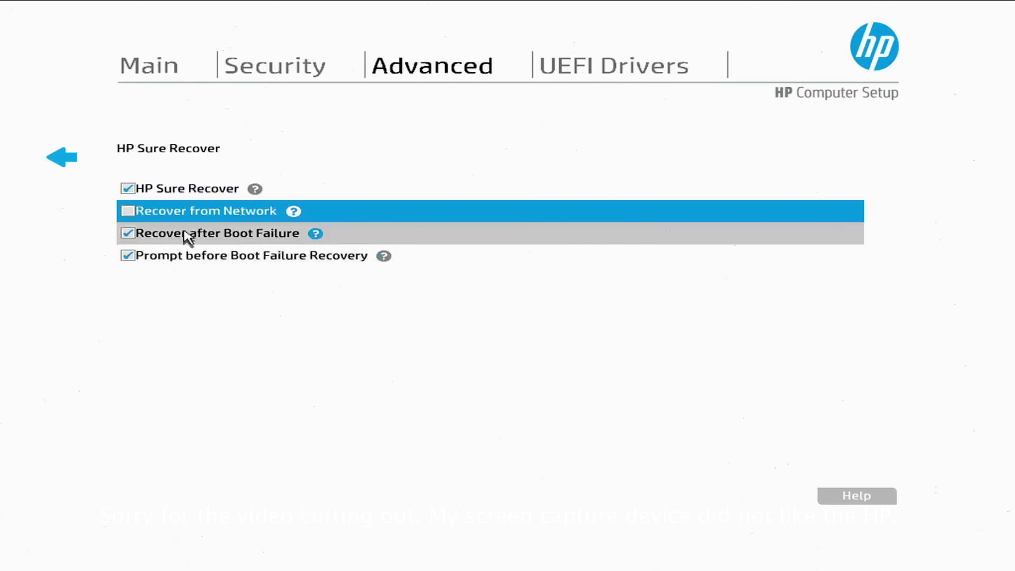
left_click(186, 235)
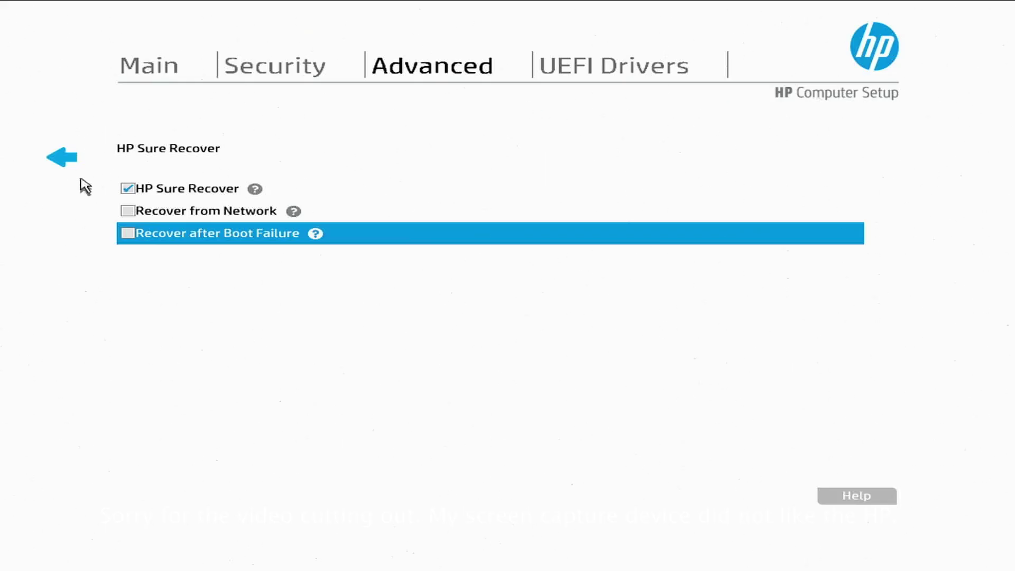
left_click(61, 156)
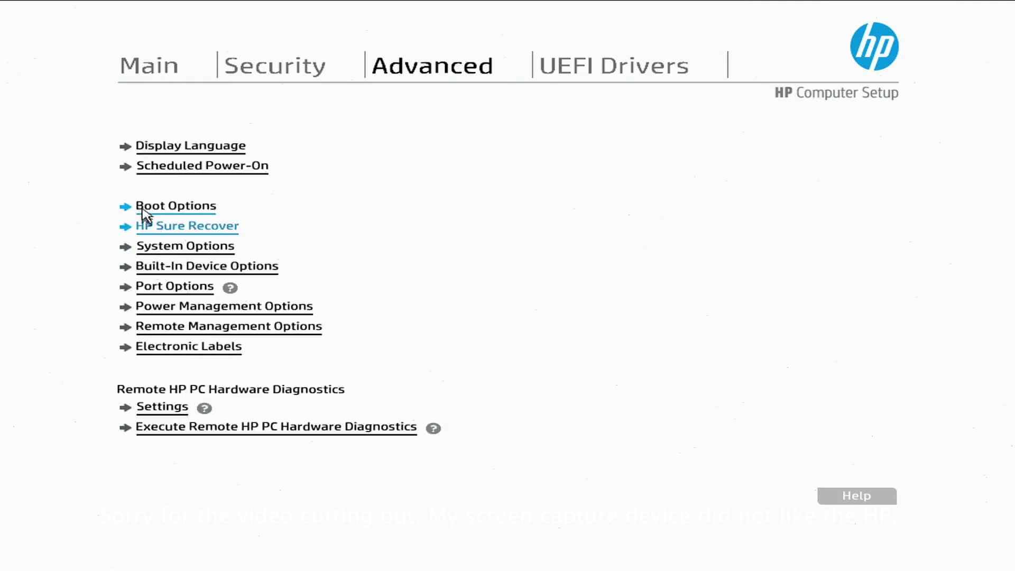
- Check Advanced > System Options, then view Built-In Device Options with 64 MB video memory
left_click(231, 245)
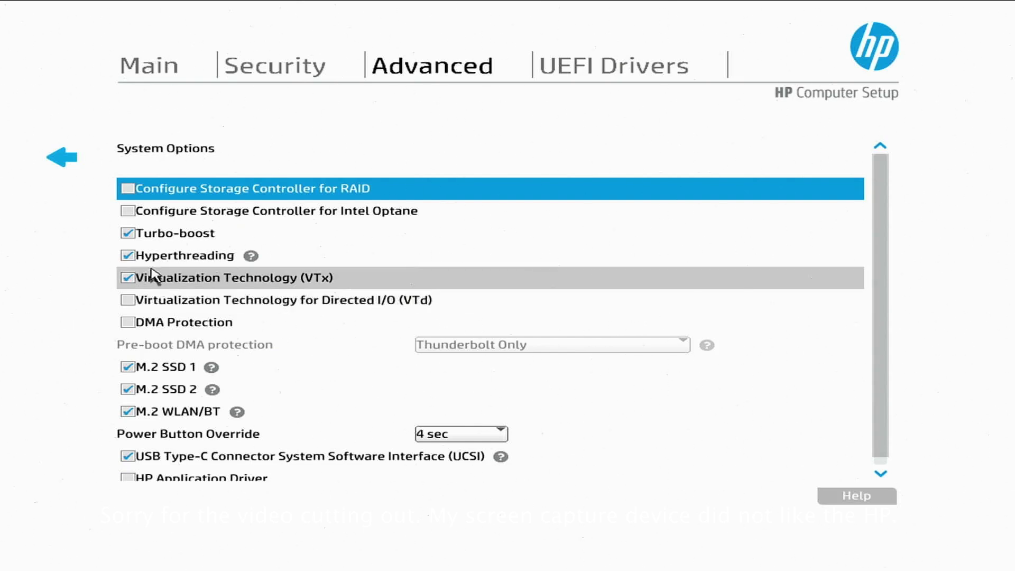
left_click(65, 164)
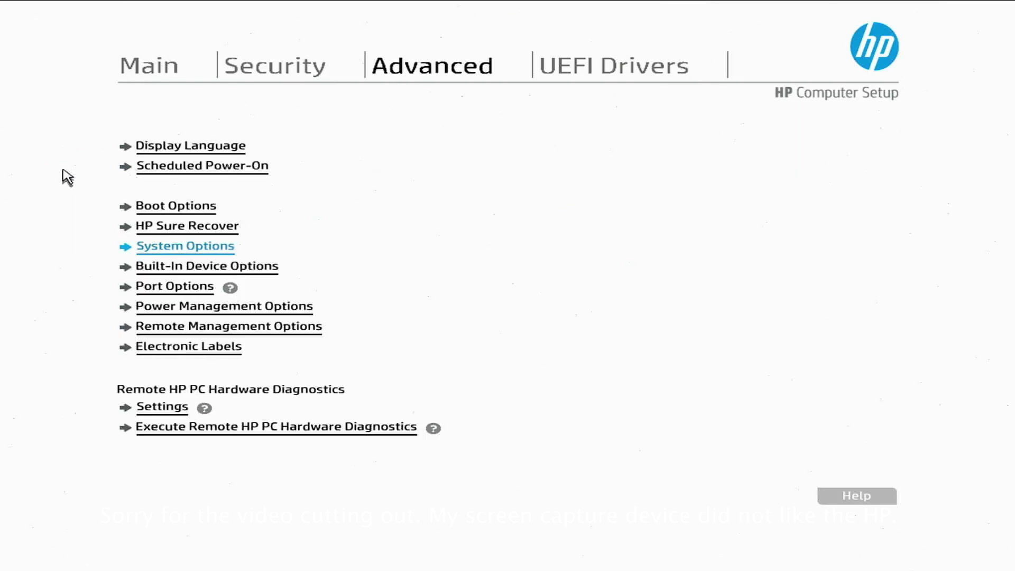
left_click(201, 268)
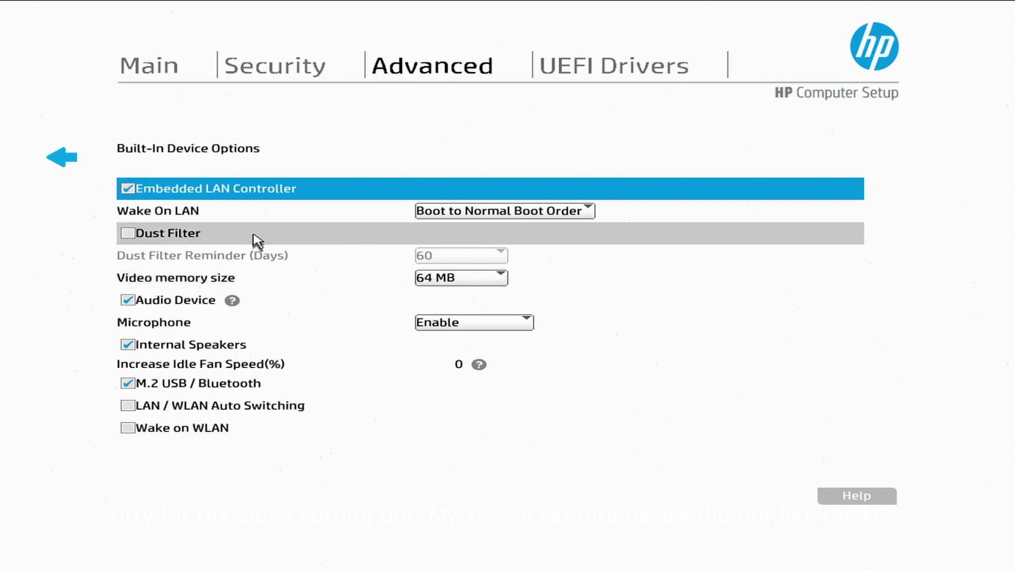
- Return to the Advanced list and exit setup to reach the save-changes prompt
left_click(62, 159)
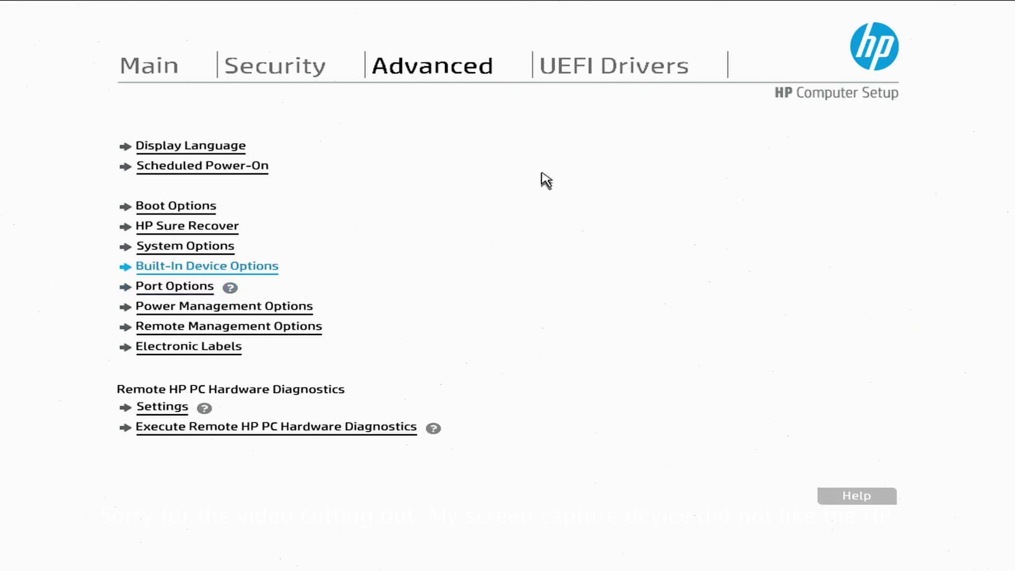
key("Escape")
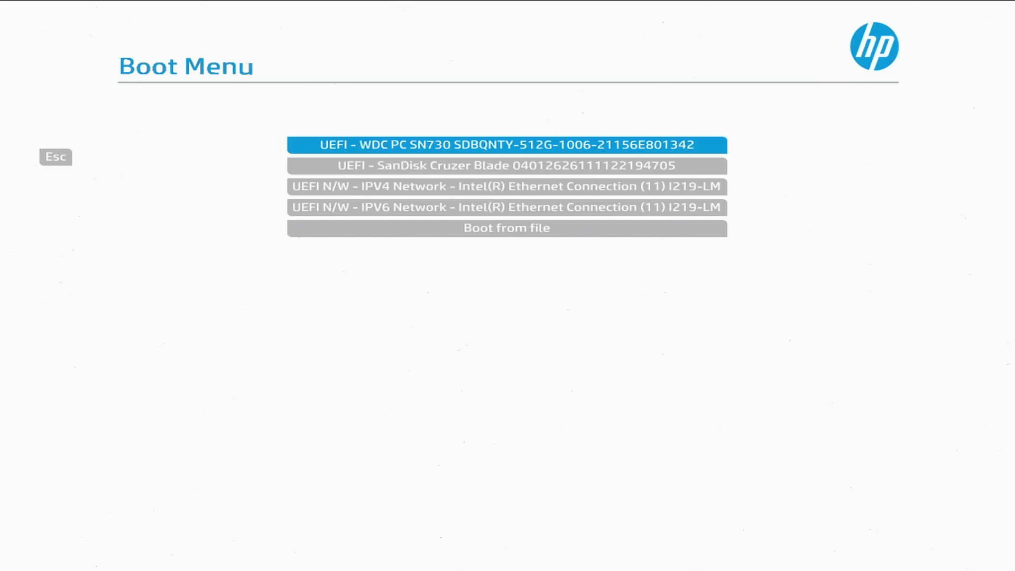
- Boot from the WDC PC SN730 internal drive, then select the second EFI drive in OpenCore
key("Down")
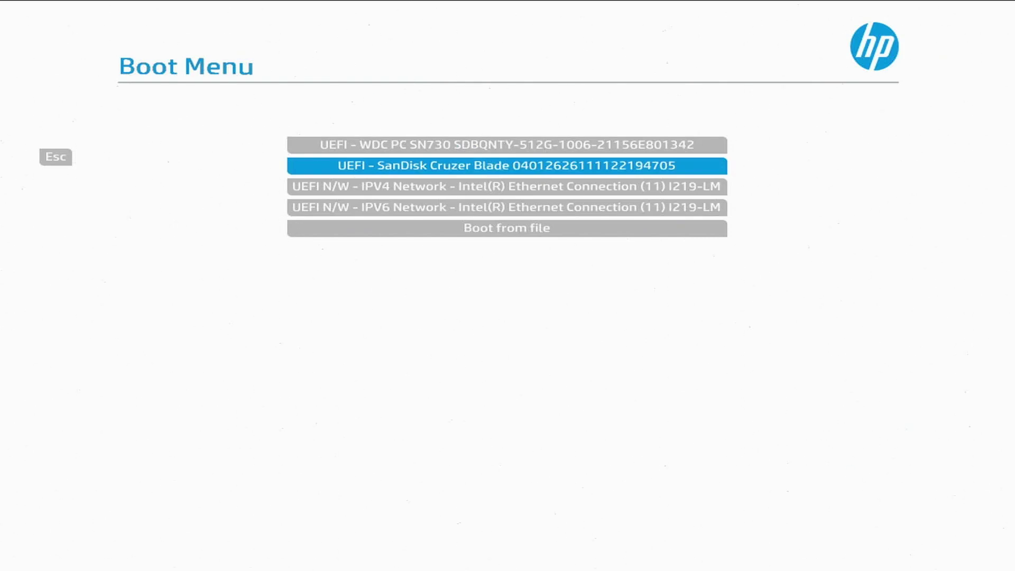
key("Up")
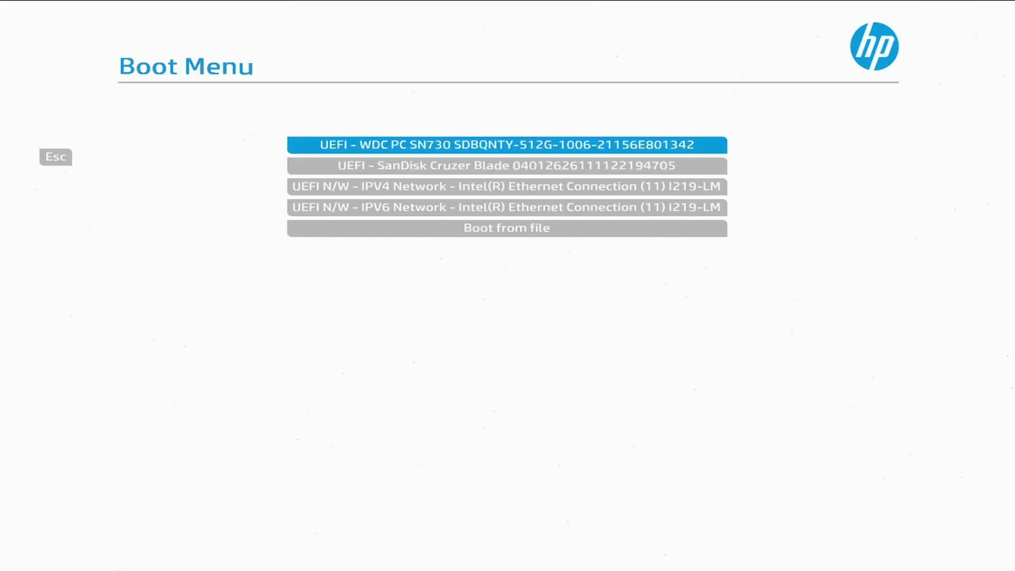
key("Return")
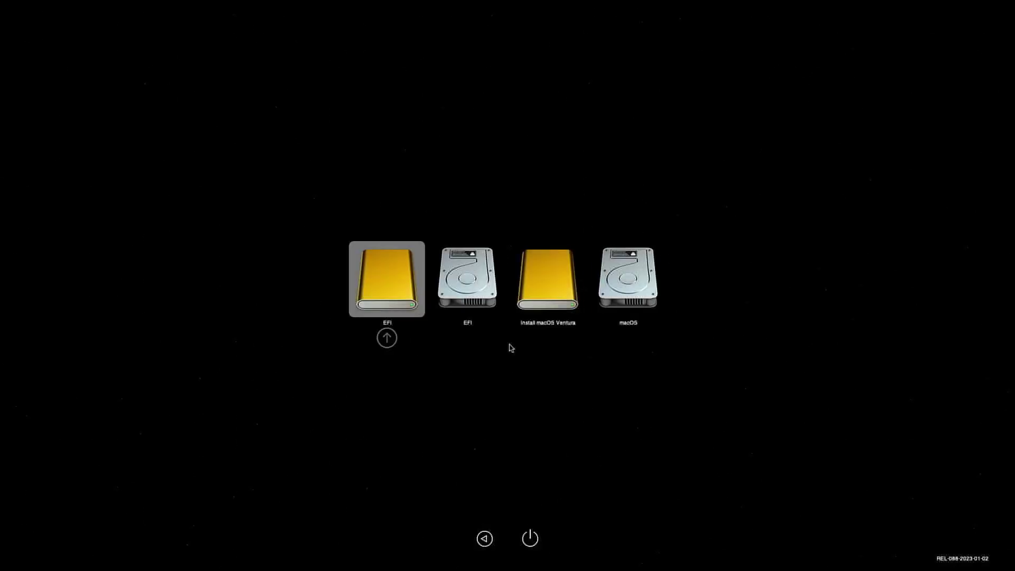
key("Right")
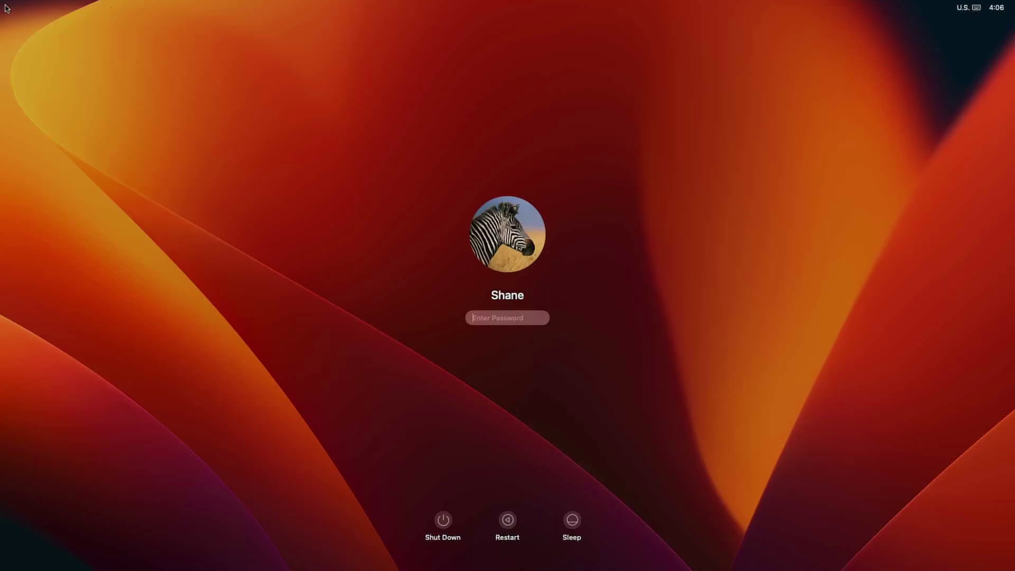
- Sign in to macOS Ventura with the account password, then restart from the Apple menu
type("••••")
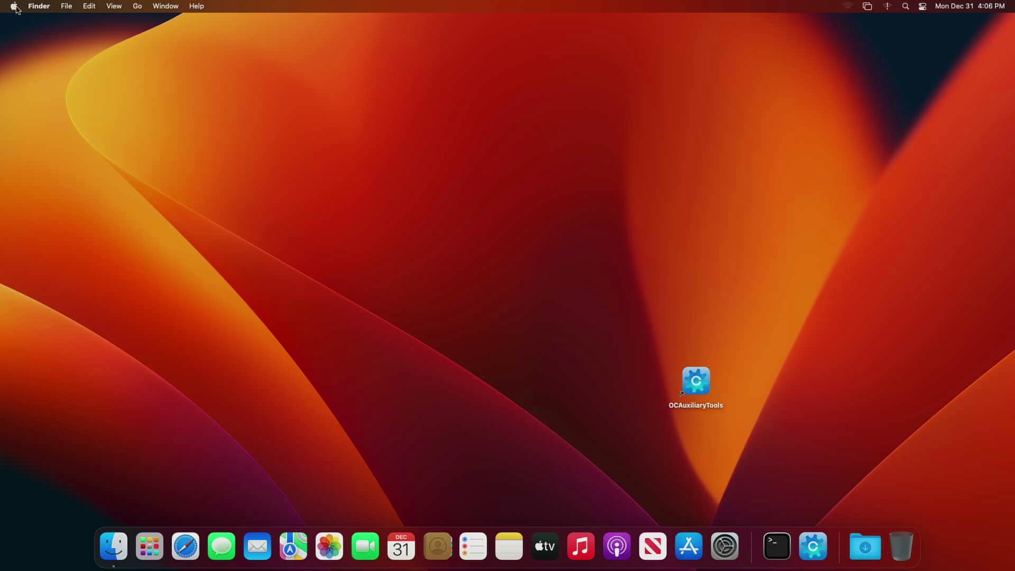
left_click(14, 7)
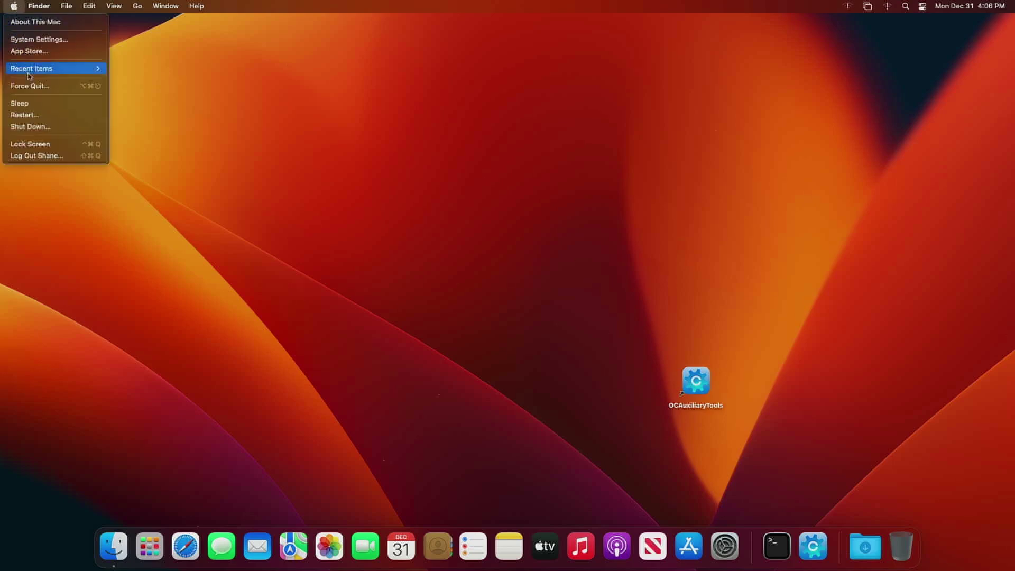
left_click(28, 116)
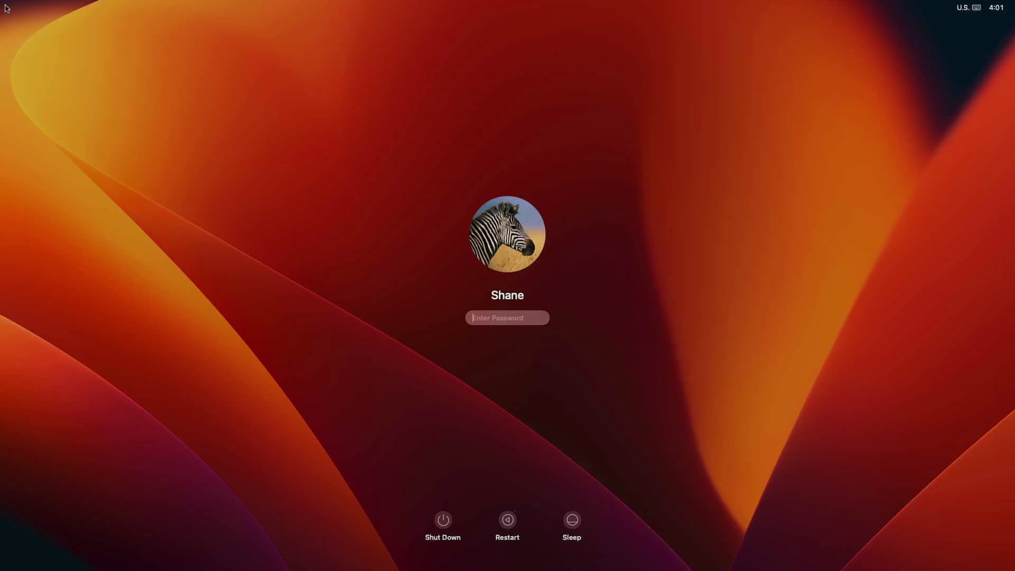
- Log in with the account password, then enter it again at the returned login screen
type("****")
key("Return")
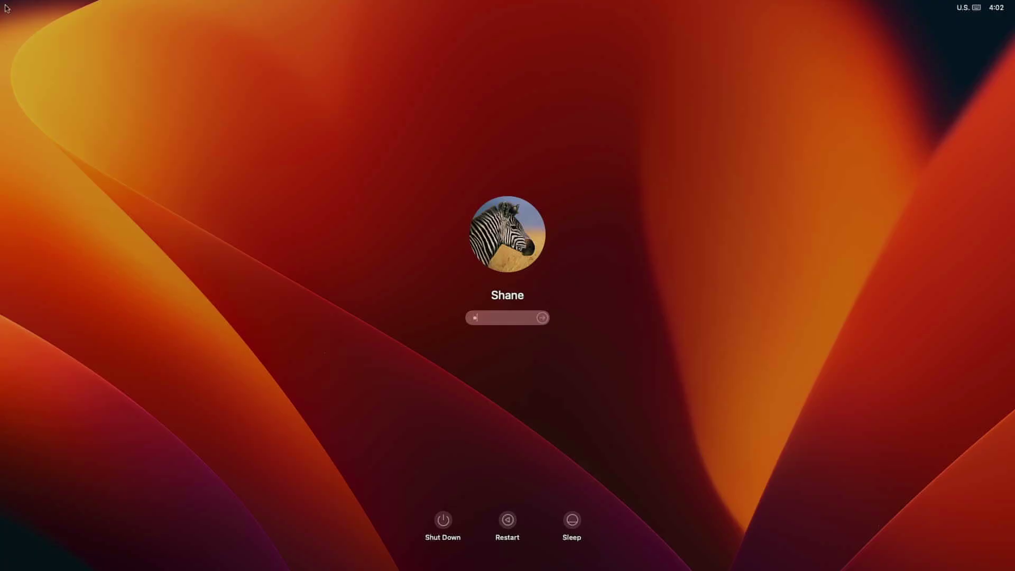
type("aaa")
key("Return")
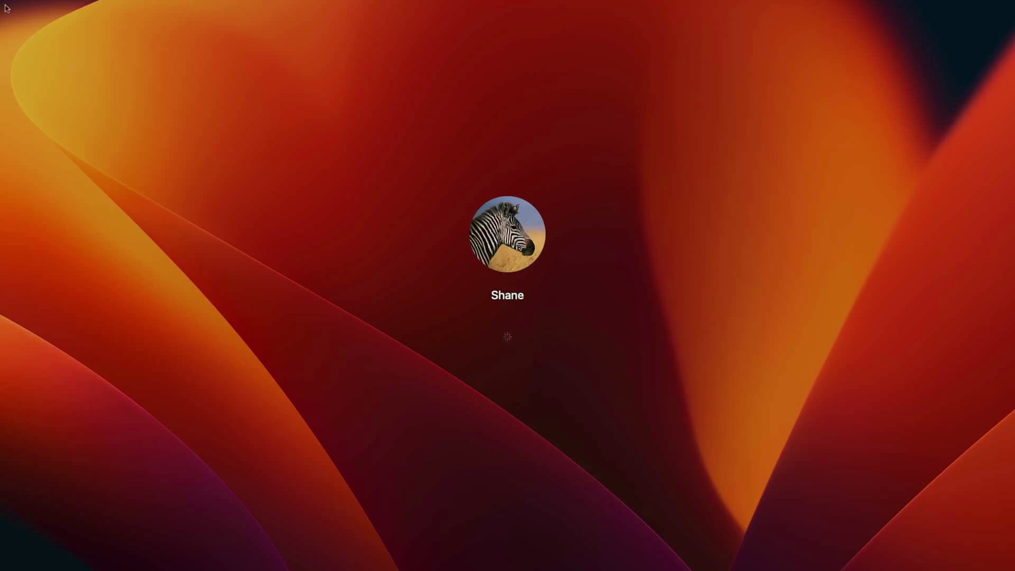